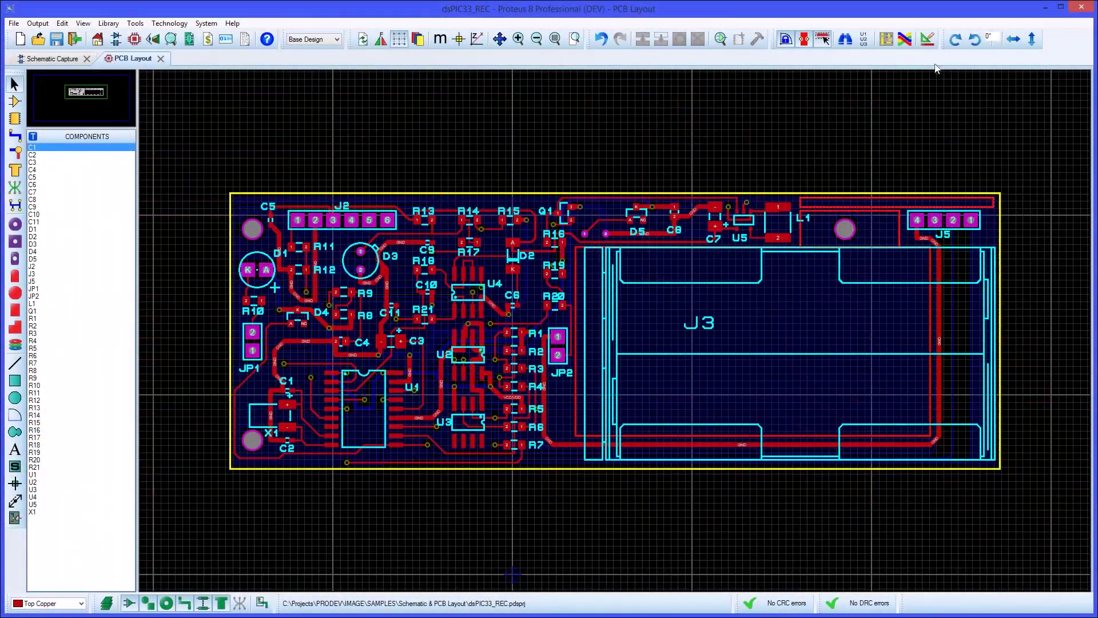
- Open the Design Rule Manager and step through the Board, Top Copper, Inner 1 and Inner 2 rules
left_click(932, 44)
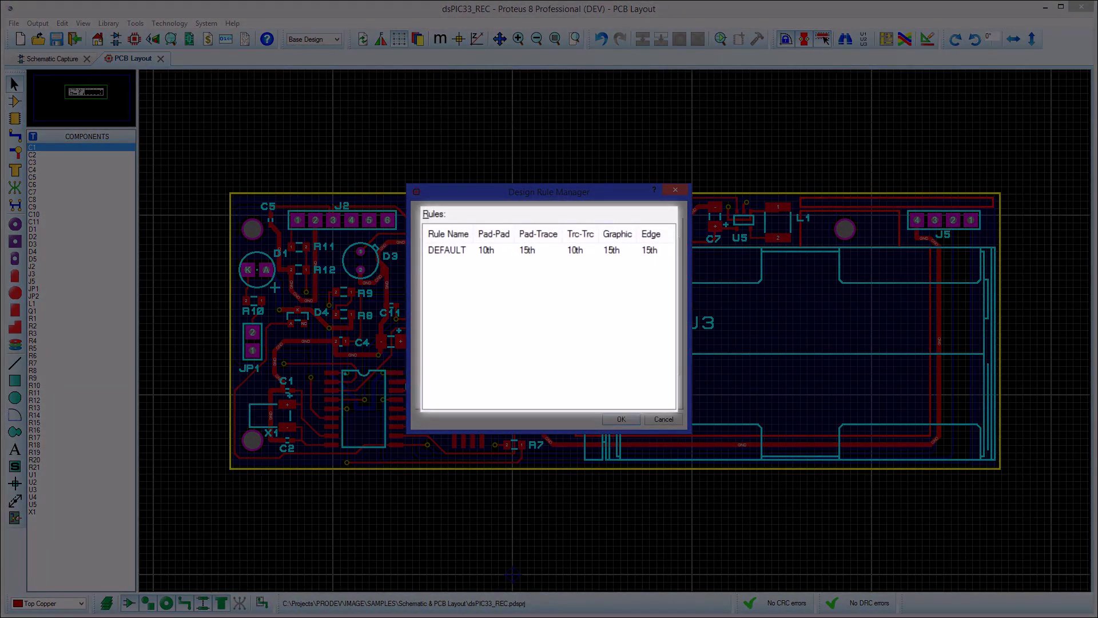
key("Down")
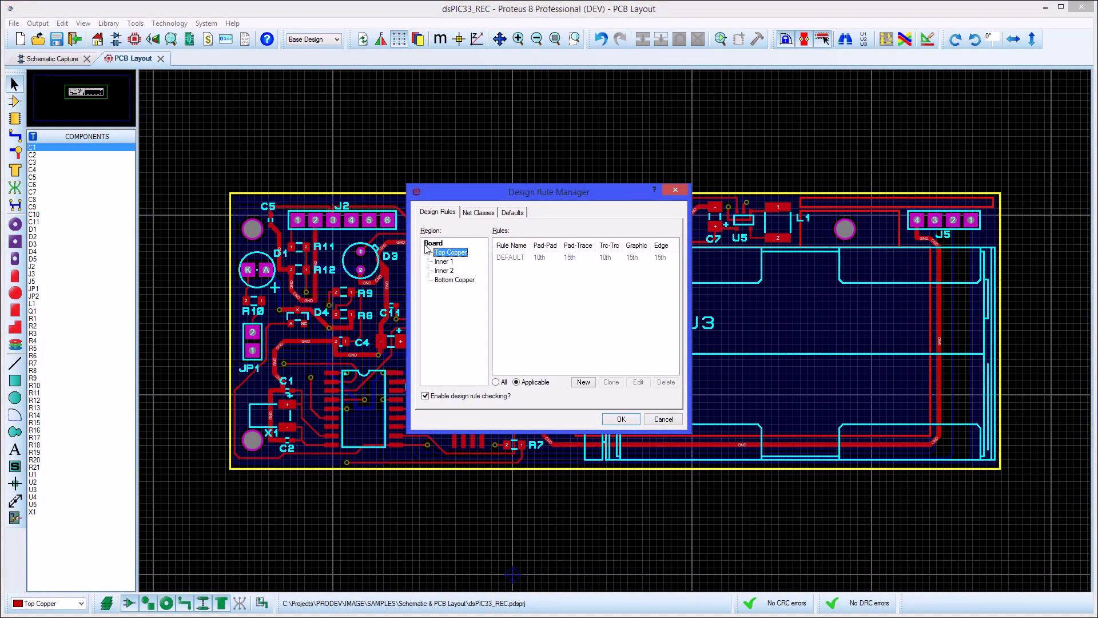
key("Down")
key("Down")
key("Down")
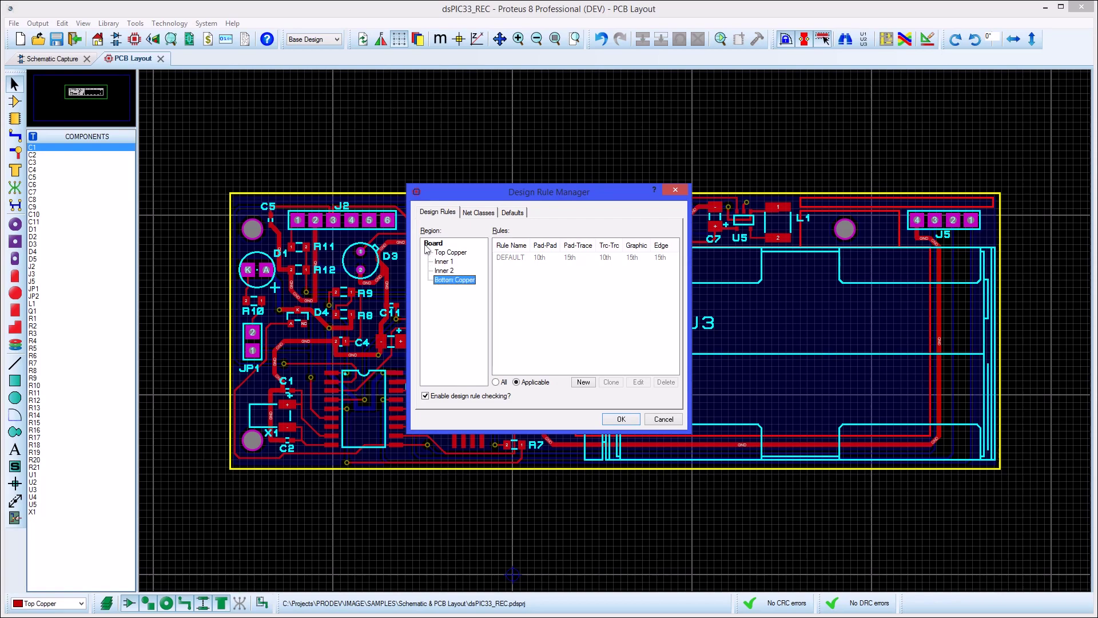
key("Up")
key("Up")
key("Up")
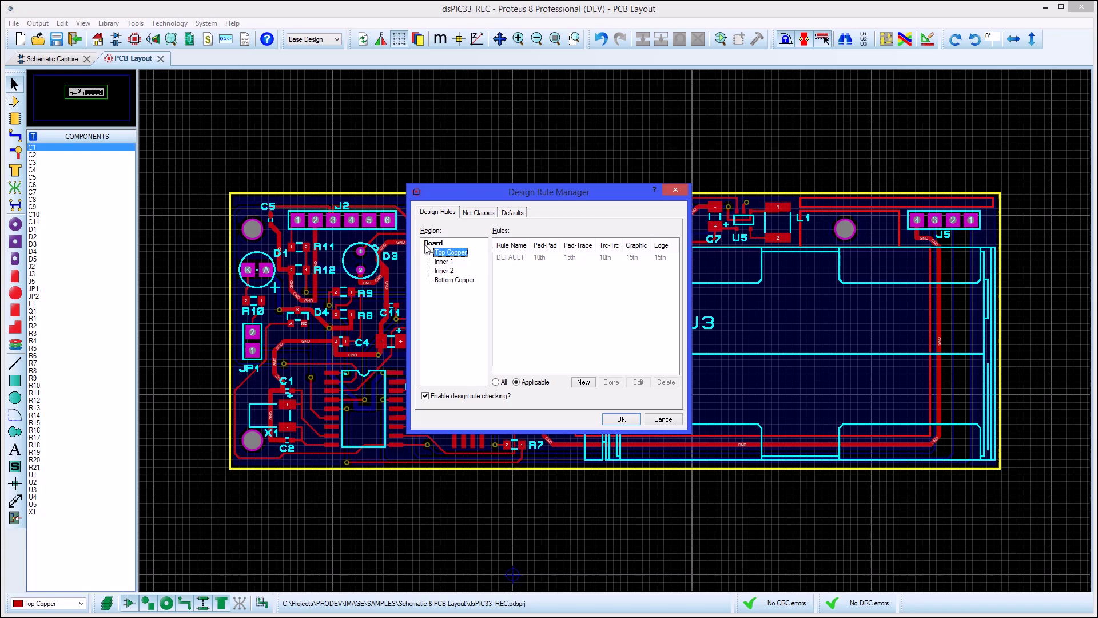
key("Up")
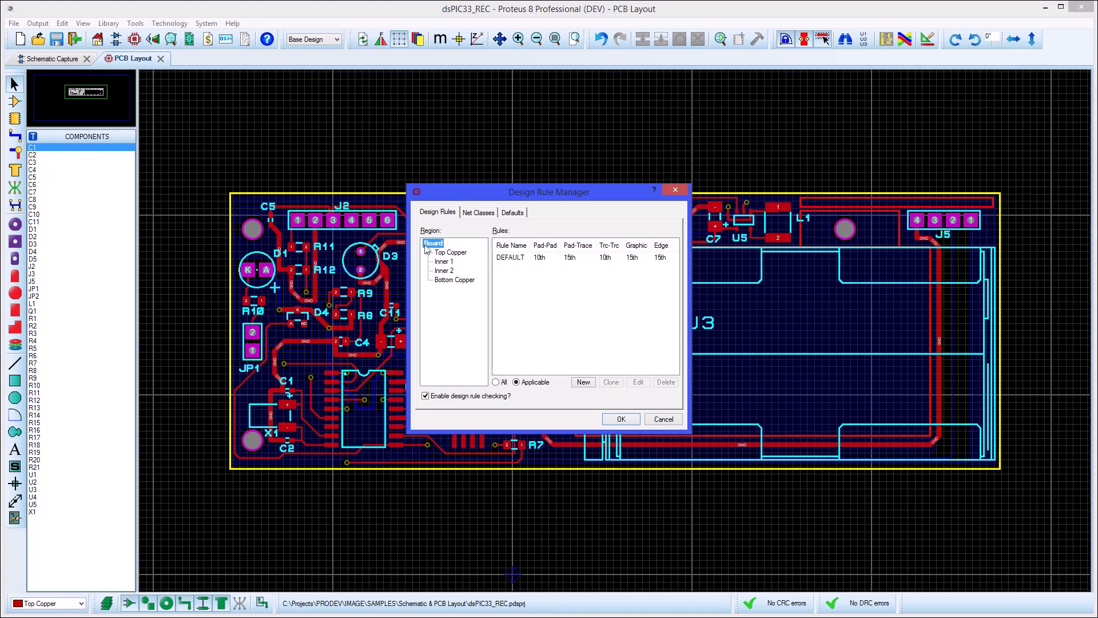
- Read the help page on the design rule hierarchy
key("F1")
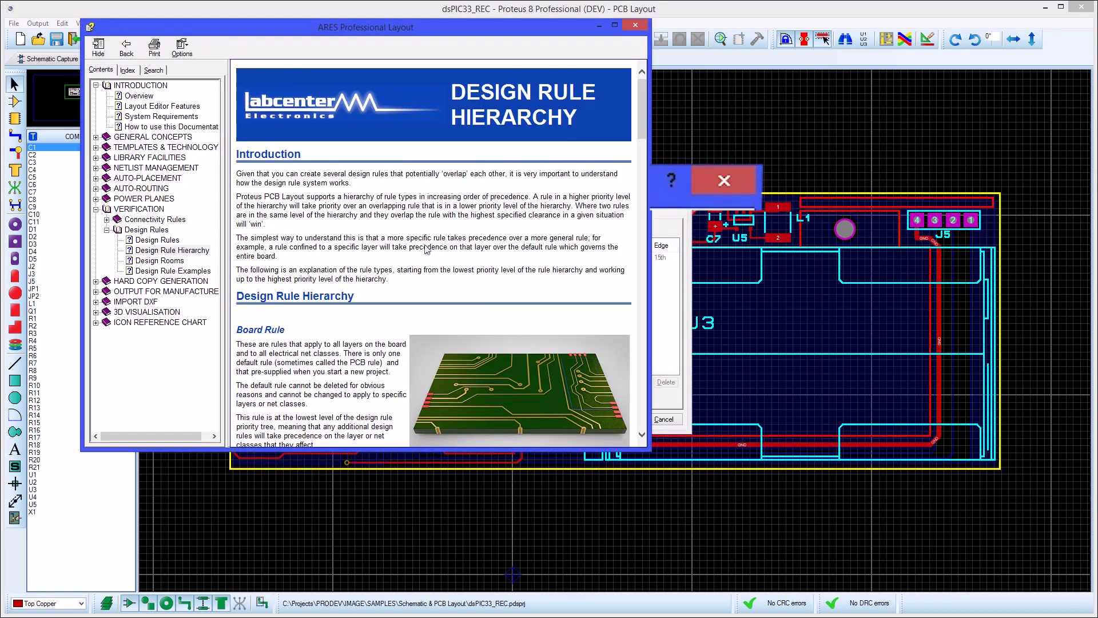
scroll(467, 261, "down", 15)
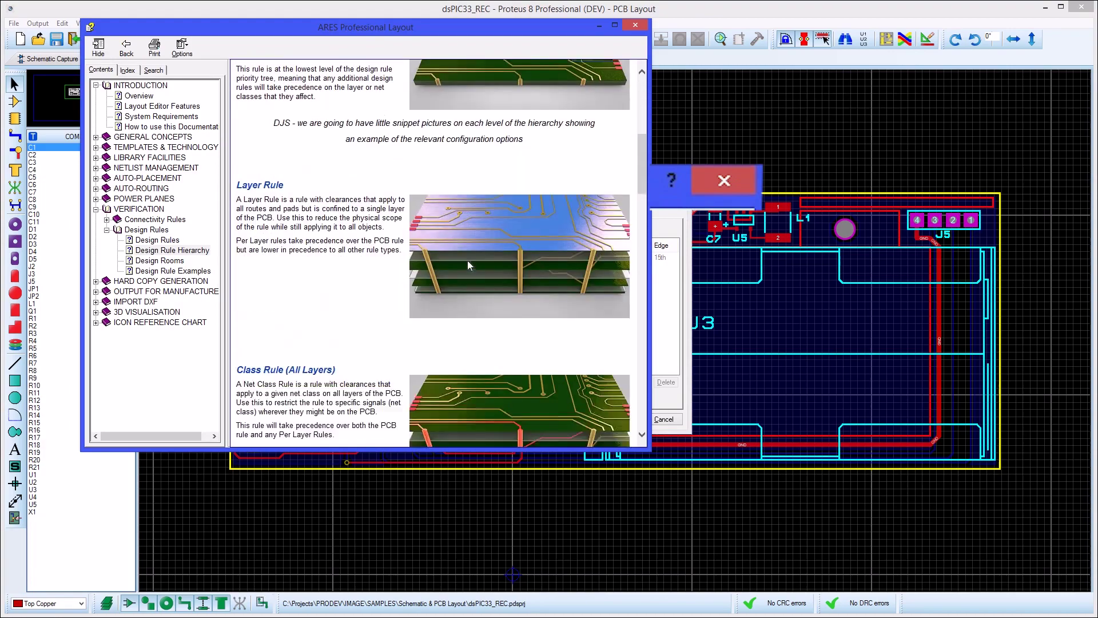
scroll(469, 265, "down", 10)
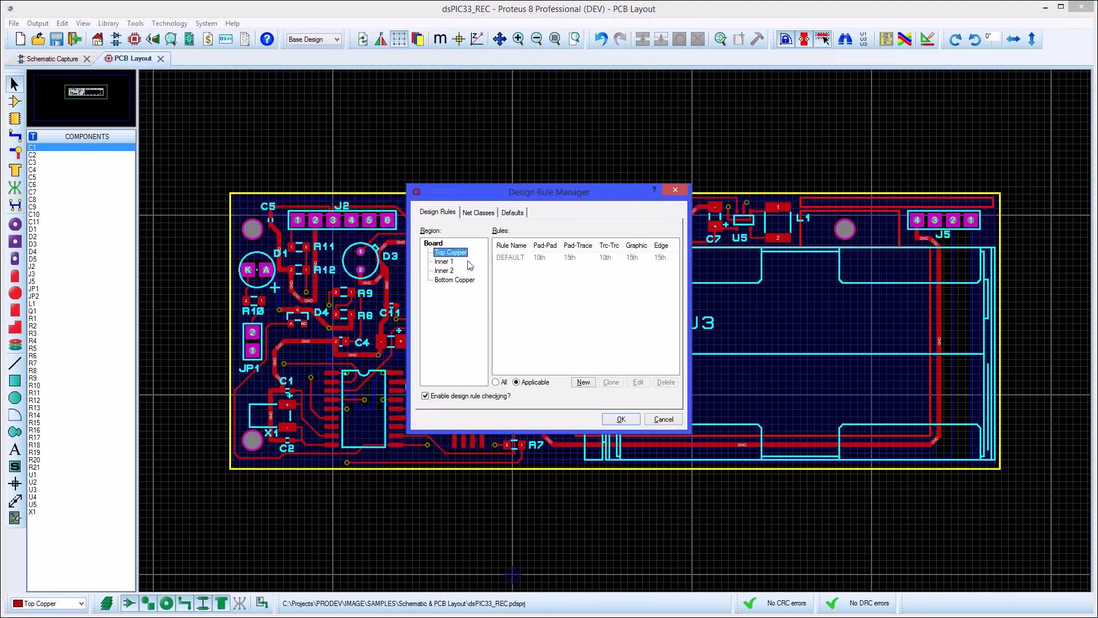
- Add a Top Copper rule TOPC for all net classes with 8th trace-to-trace clearance
left_click(578, 382)
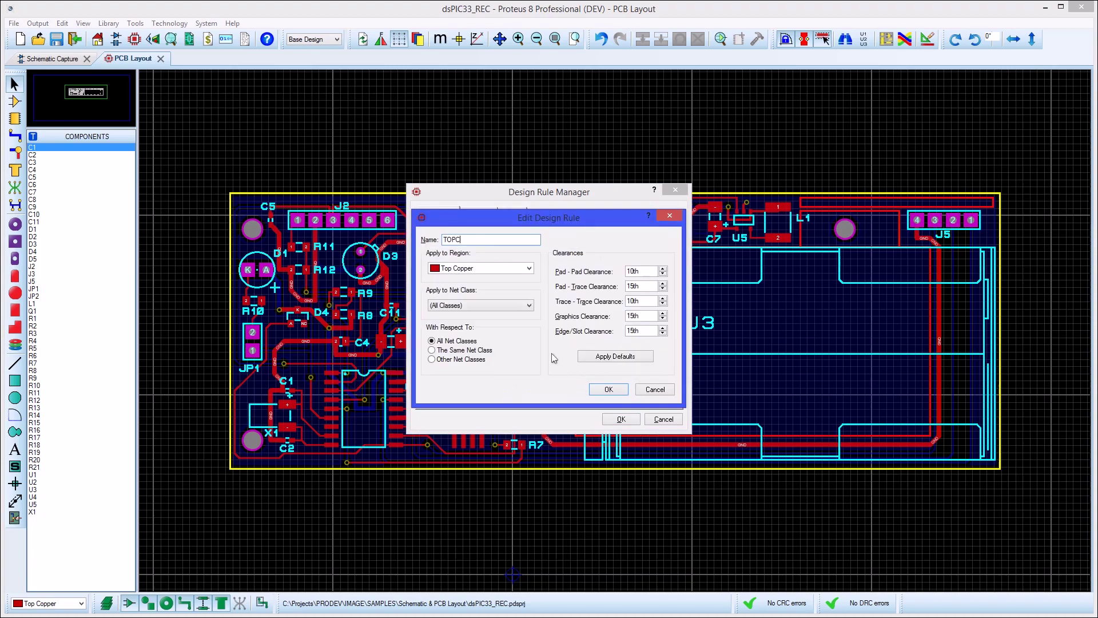
left_click(527, 270)
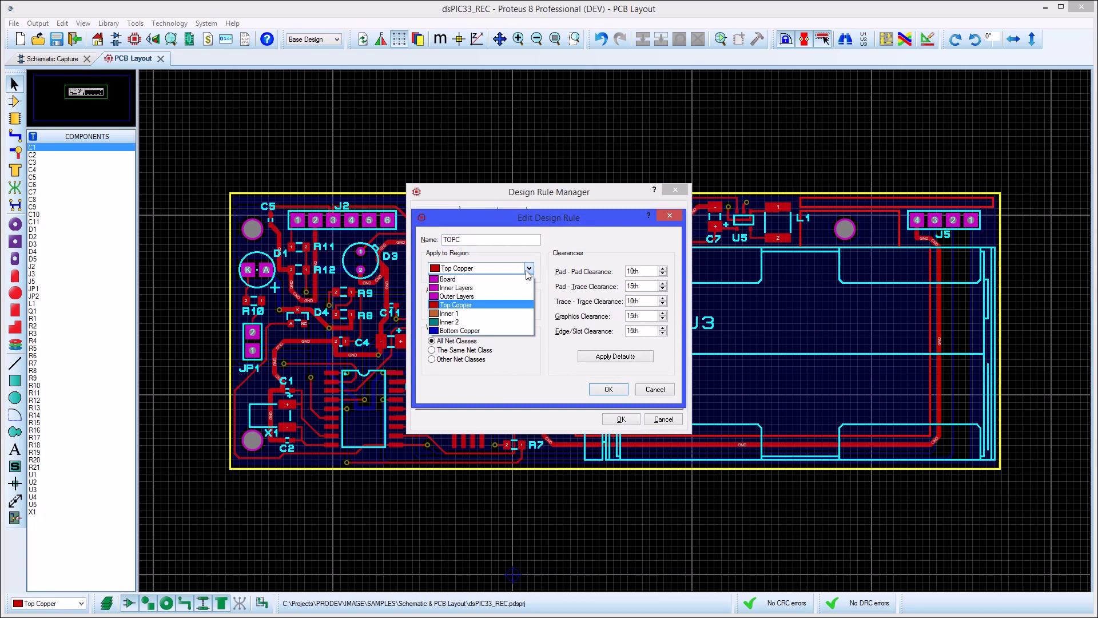
left_click(527, 270)
left_click(528, 305)
left_click(528, 307)
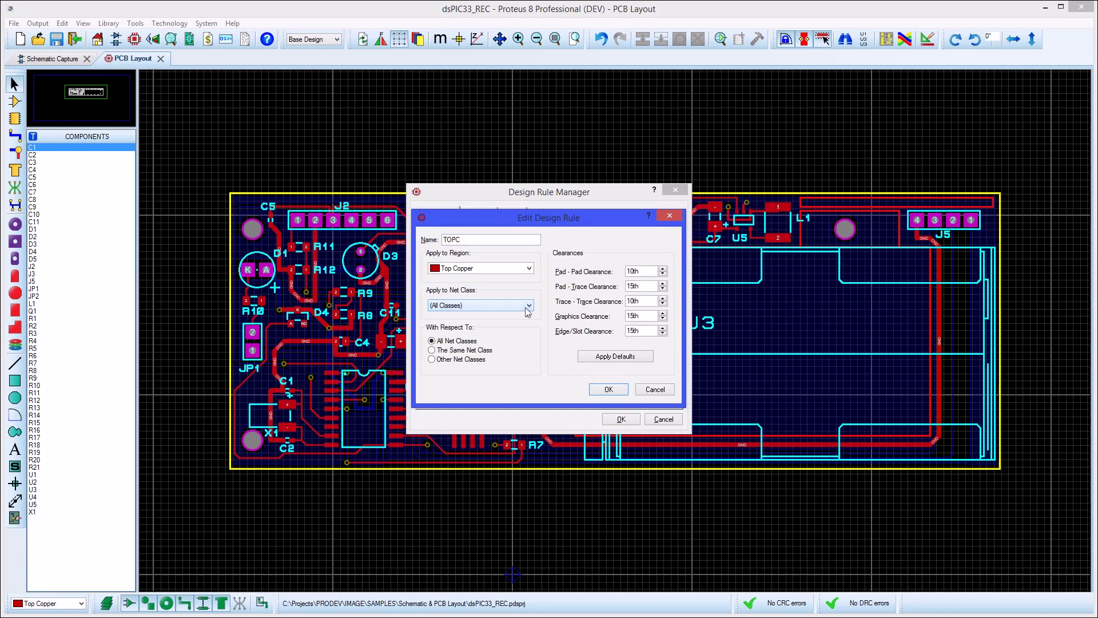
left_click(662, 303)
left_click(662, 304)
left_click(608, 389)
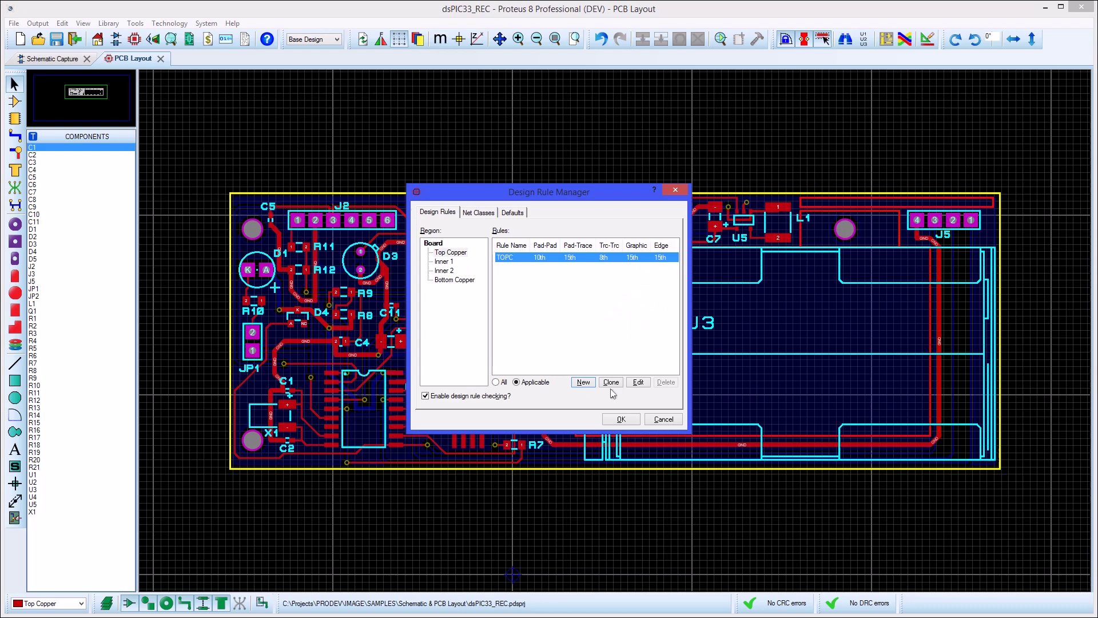
- Add a Top Copper rule TOPPWR for the POWER net class and apply the rules
left_click(589, 387)
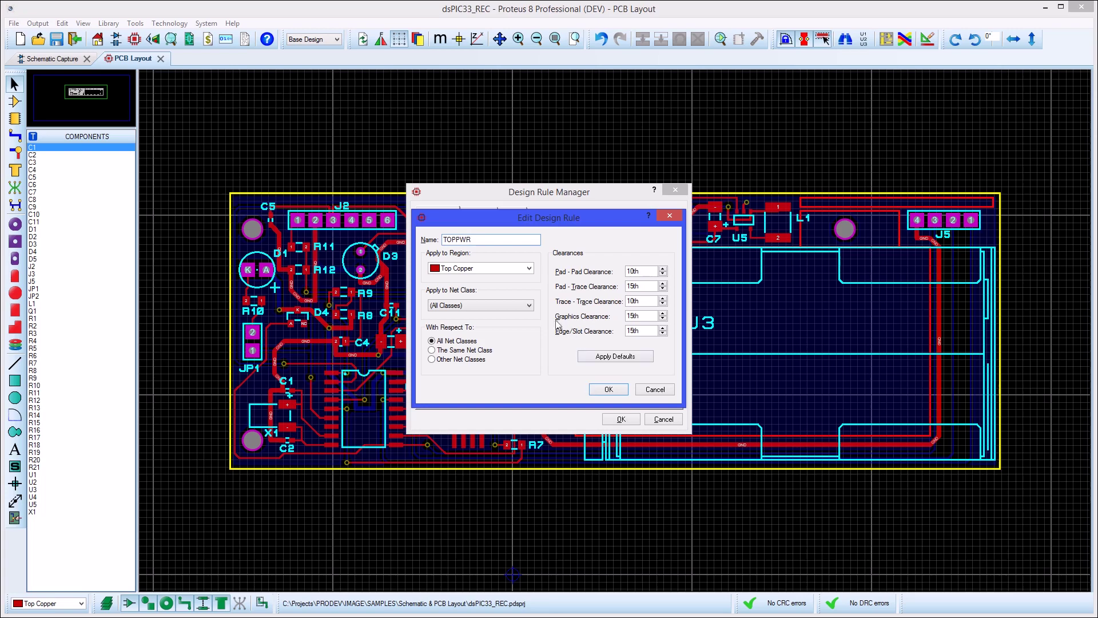
left_click(531, 309)
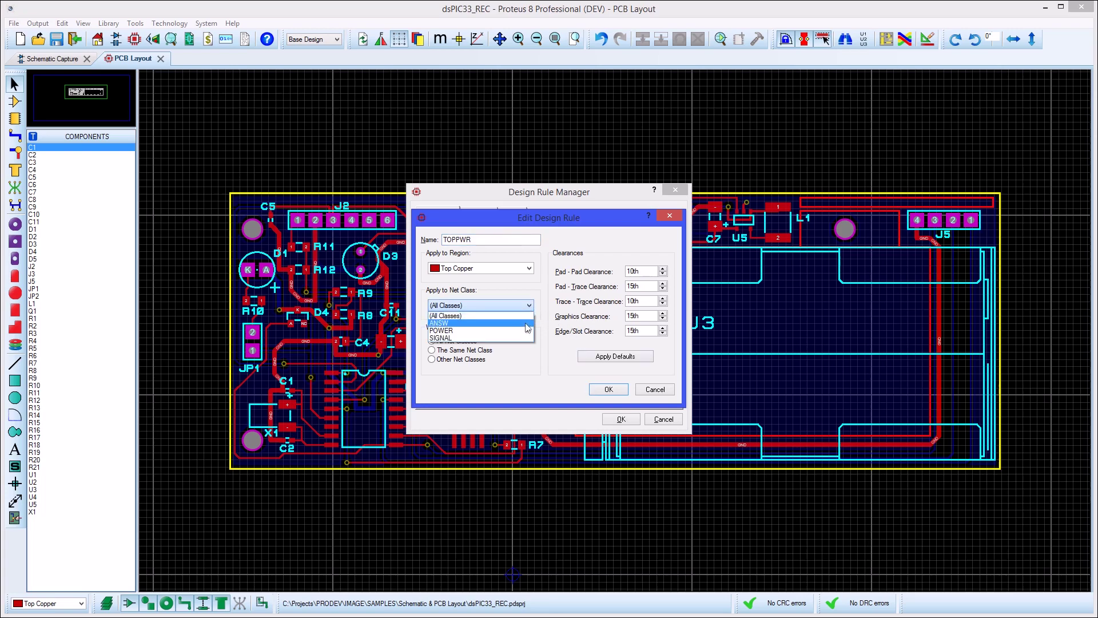
left_click(524, 330)
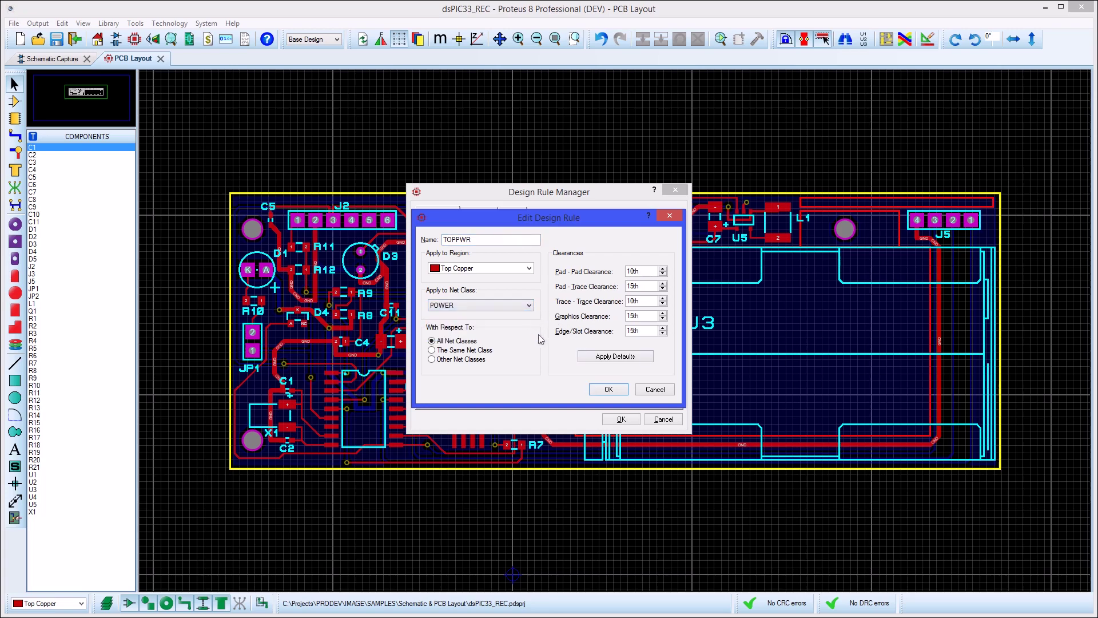
left_click(605, 390)
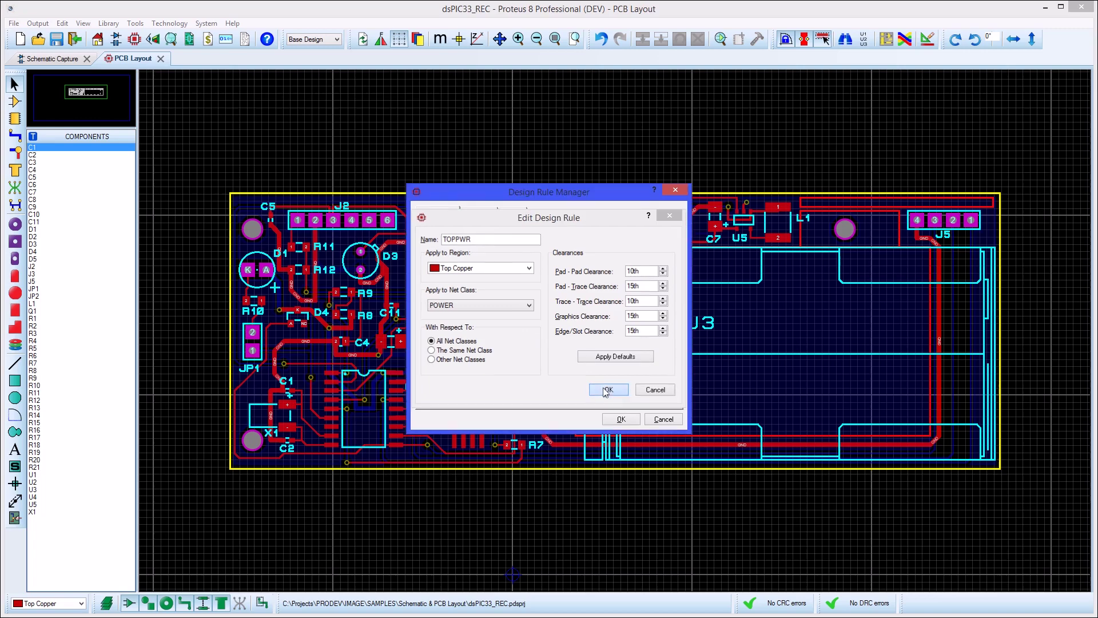
left_click(614, 420)
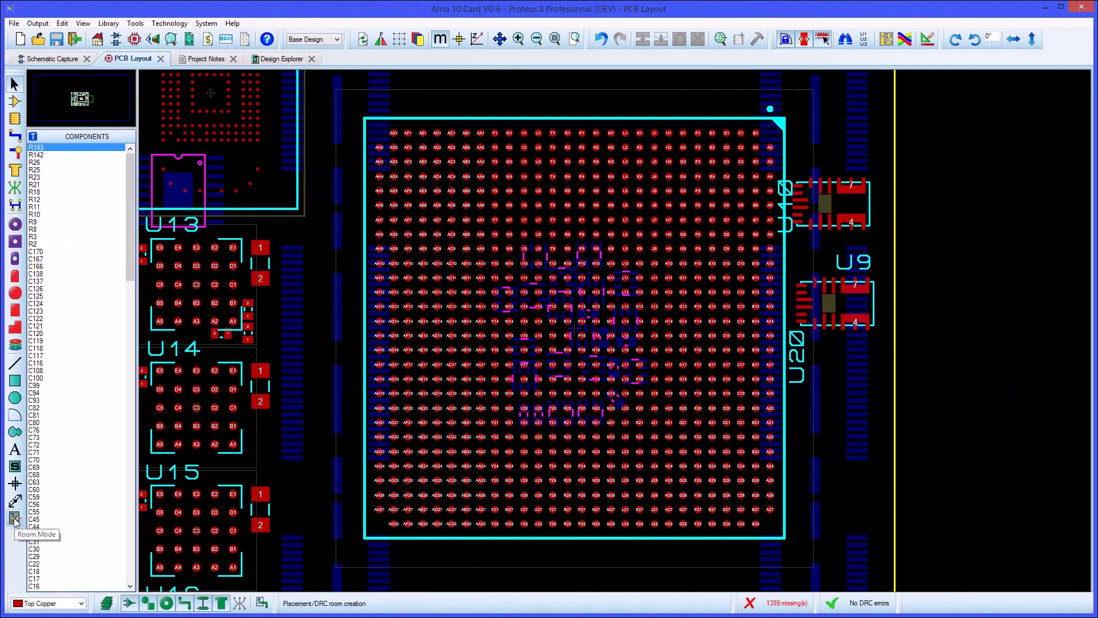
- Draw a room around the U20 BGA chip and name its DRC room BGAROOM
left_click(15, 519)
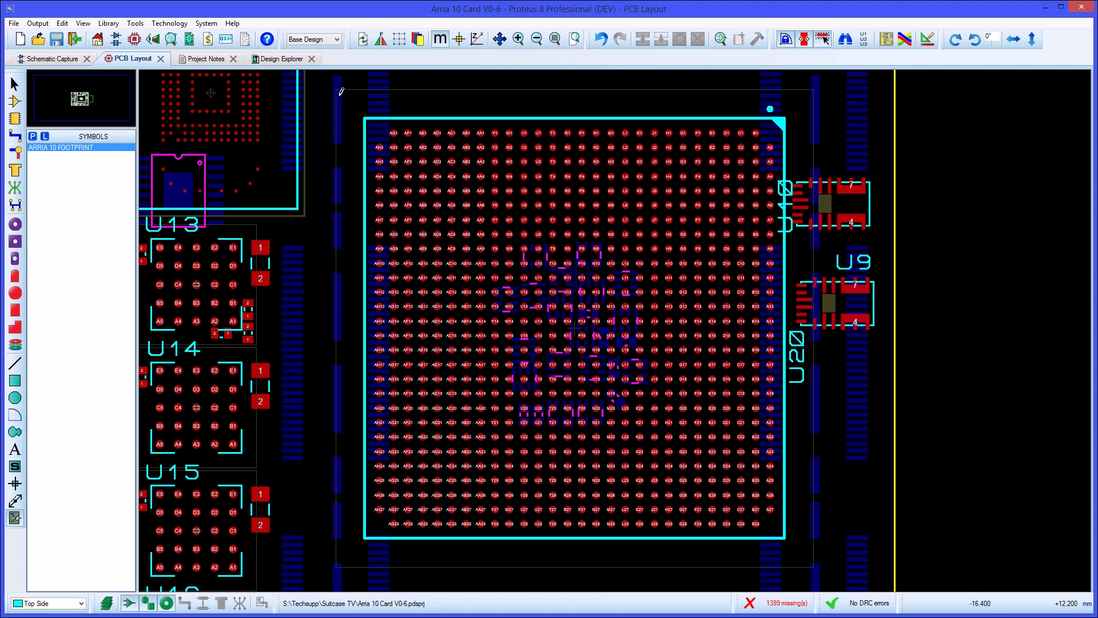
left_click_drag(340, 97, 809, 555)
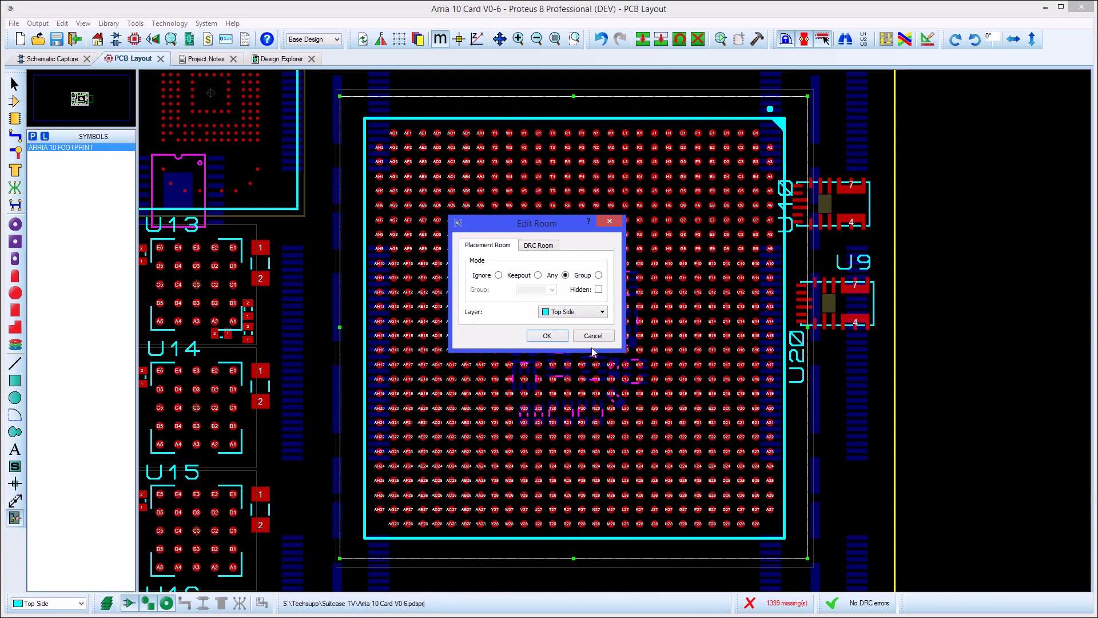
left_click(537, 246)
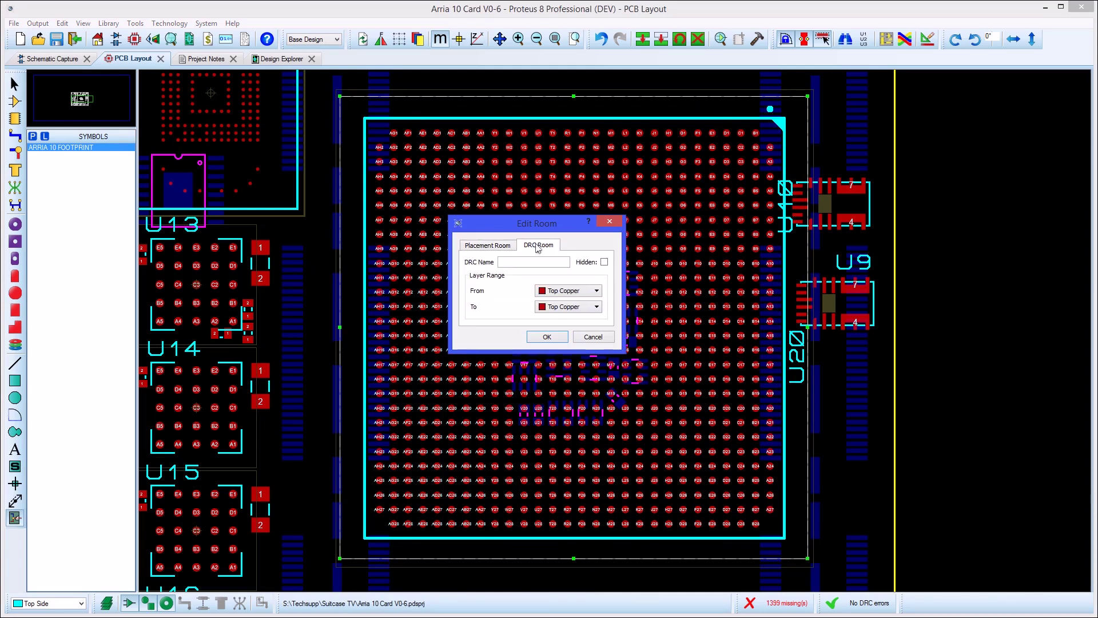
left_click(532, 261)
type("BGAROOM")
- Make BGAROOM span Top Copper to Inner 3 and check it in the Design Rule Manager
left_click(574, 308)
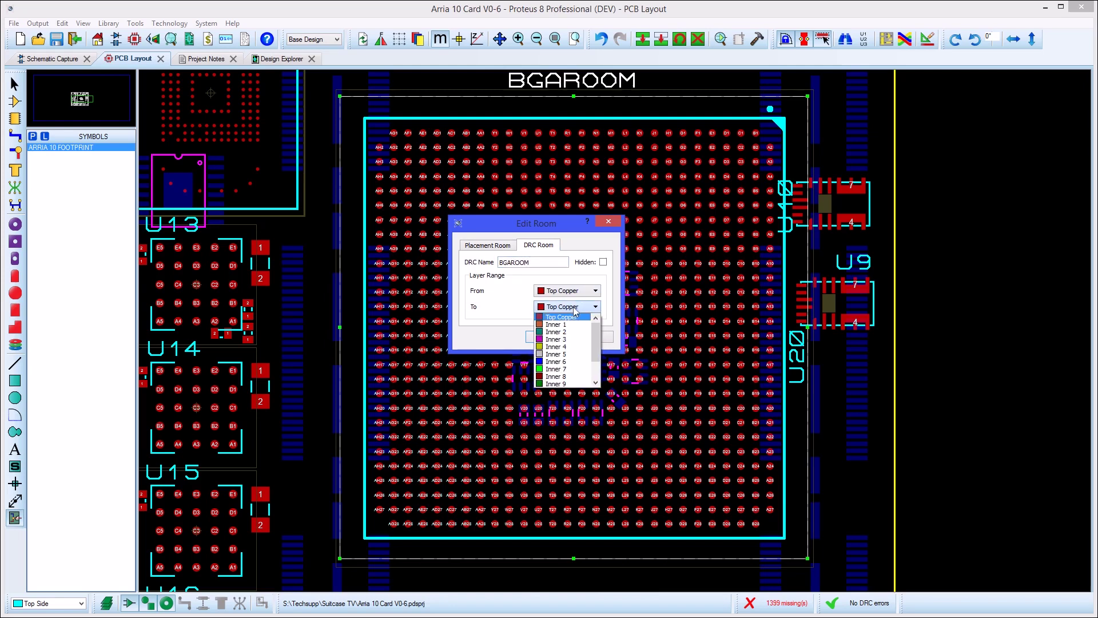
left_click(571, 340)
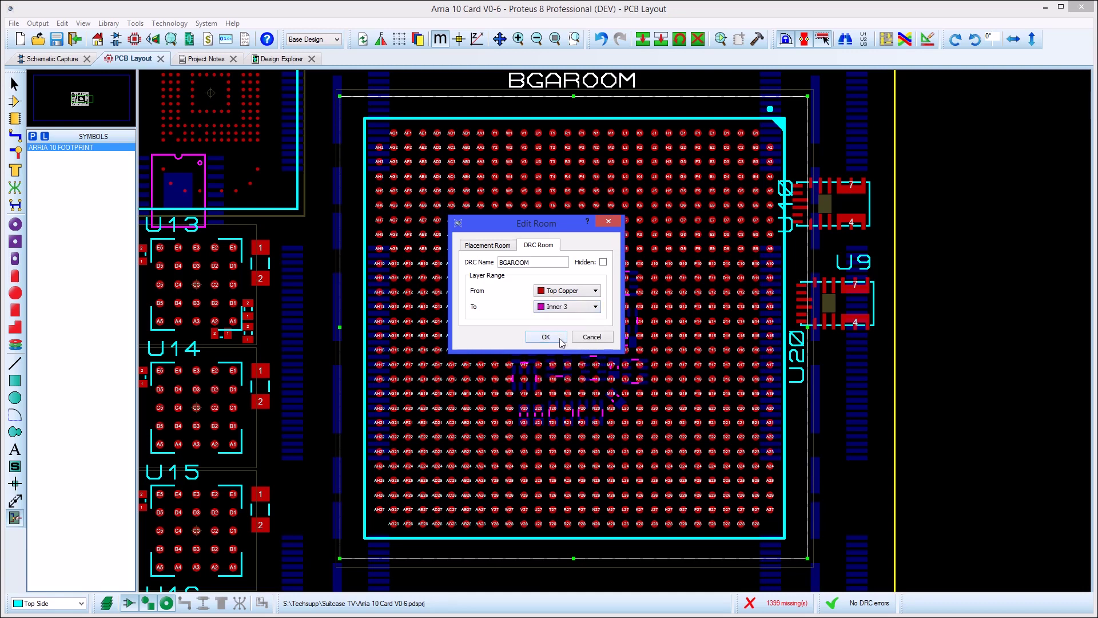
left_click(557, 337)
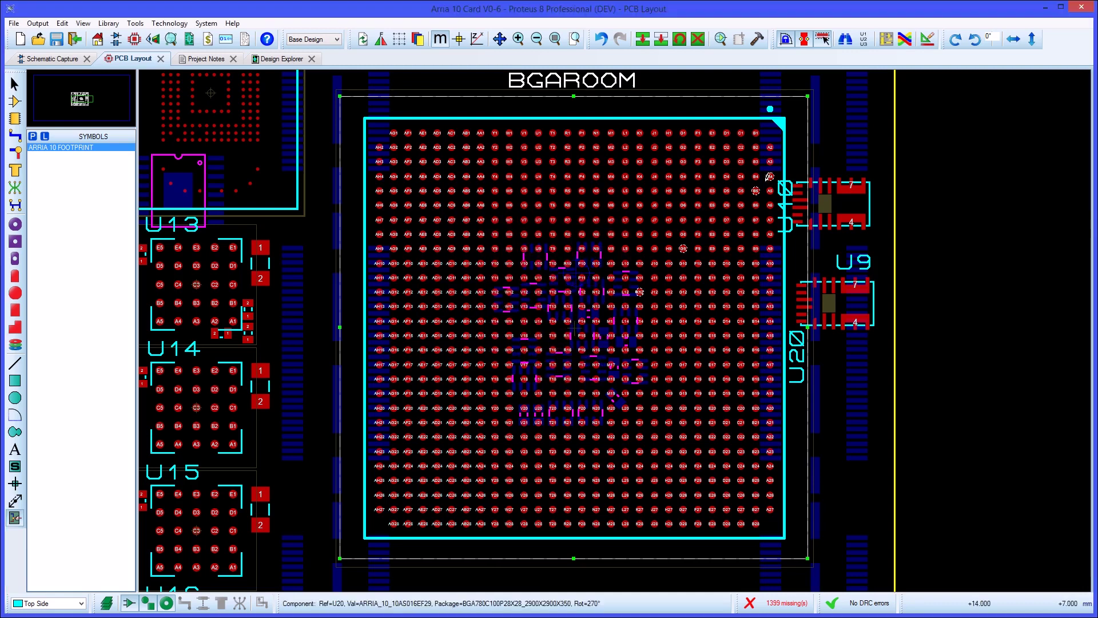
left_click(931, 45)
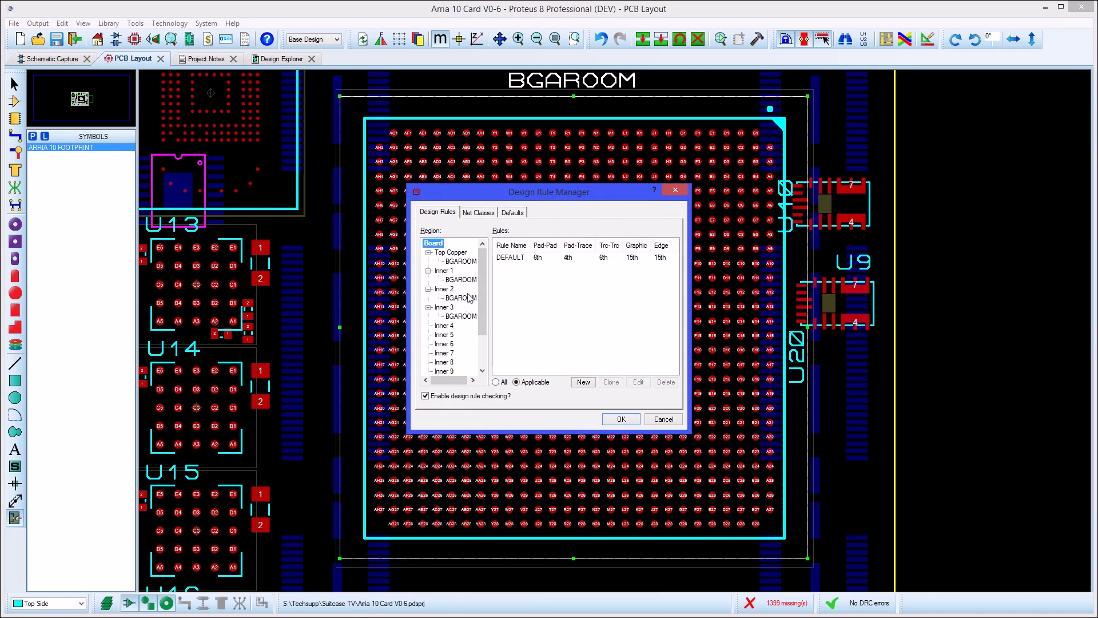
- Create a BGA rule for the BGAROOM region with 3th trace-to-trace and 0 edge/slot clearance
left_click(469, 263)
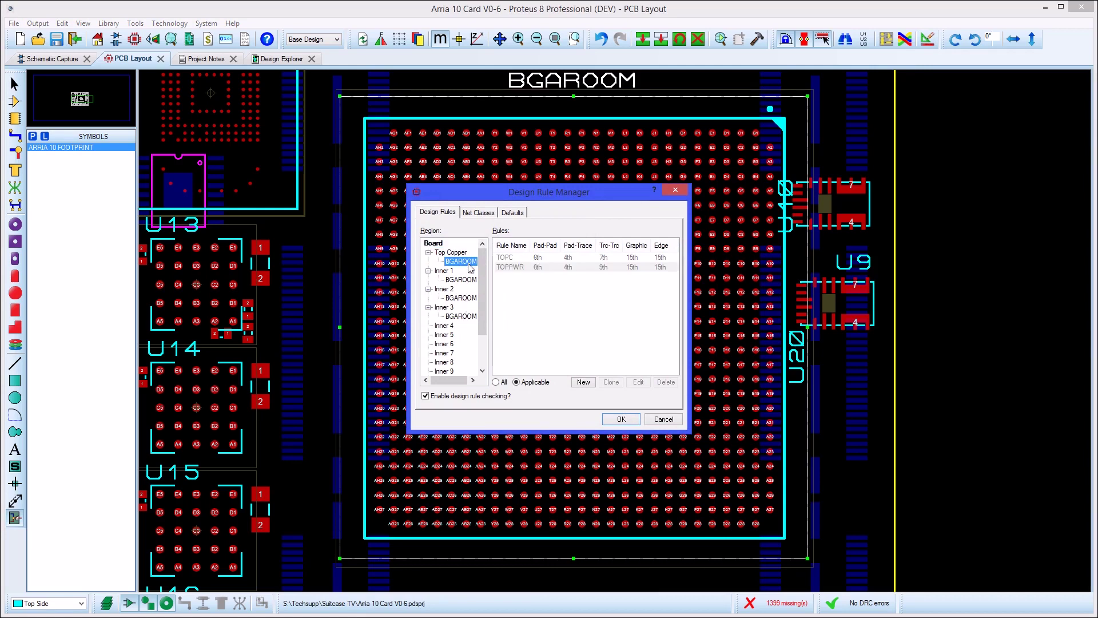
left_click(583, 382)
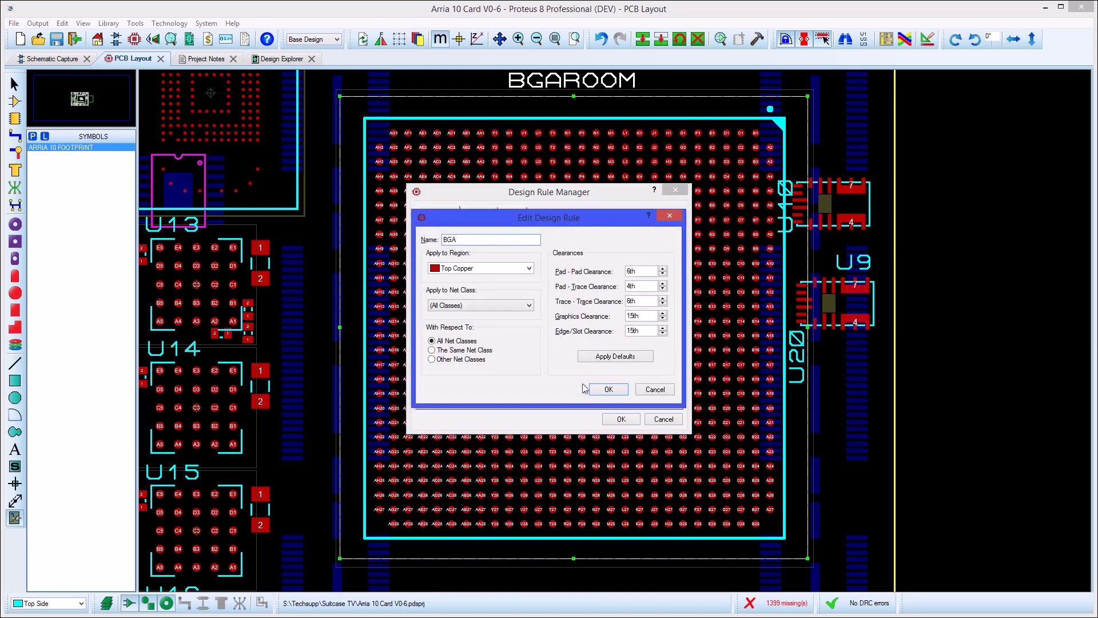
left_click(529, 268)
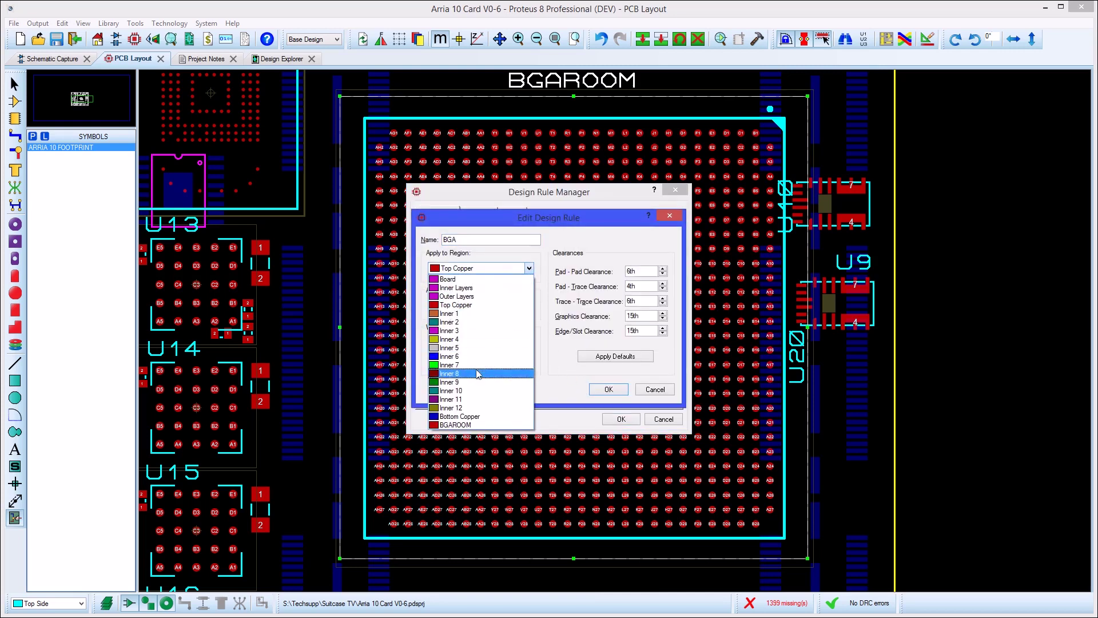
left_click(469, 425)
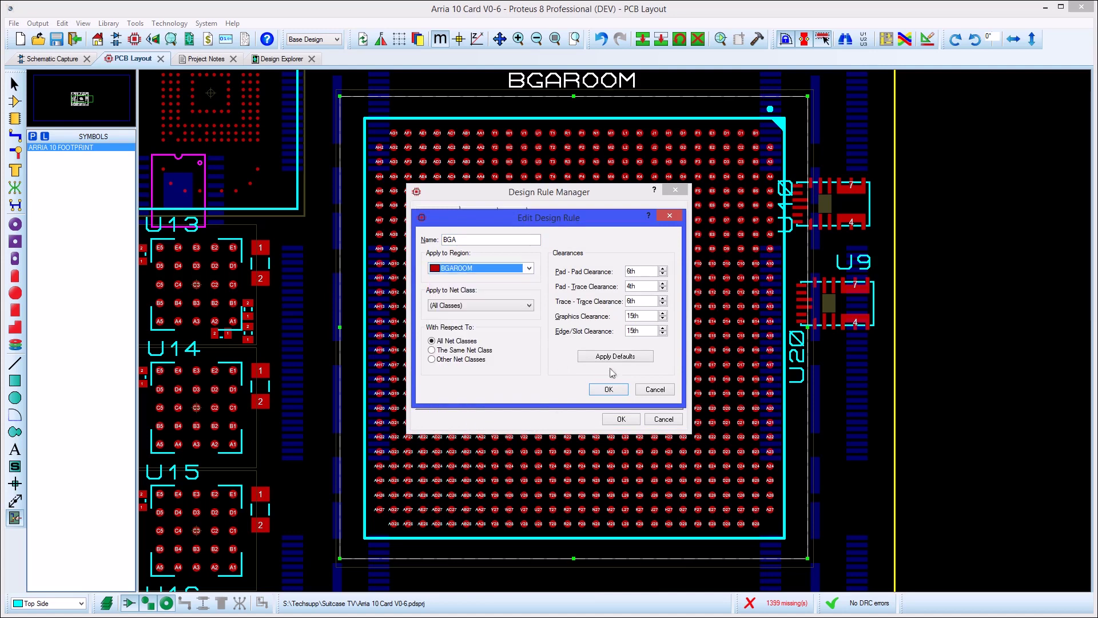
left_click(663, 304)
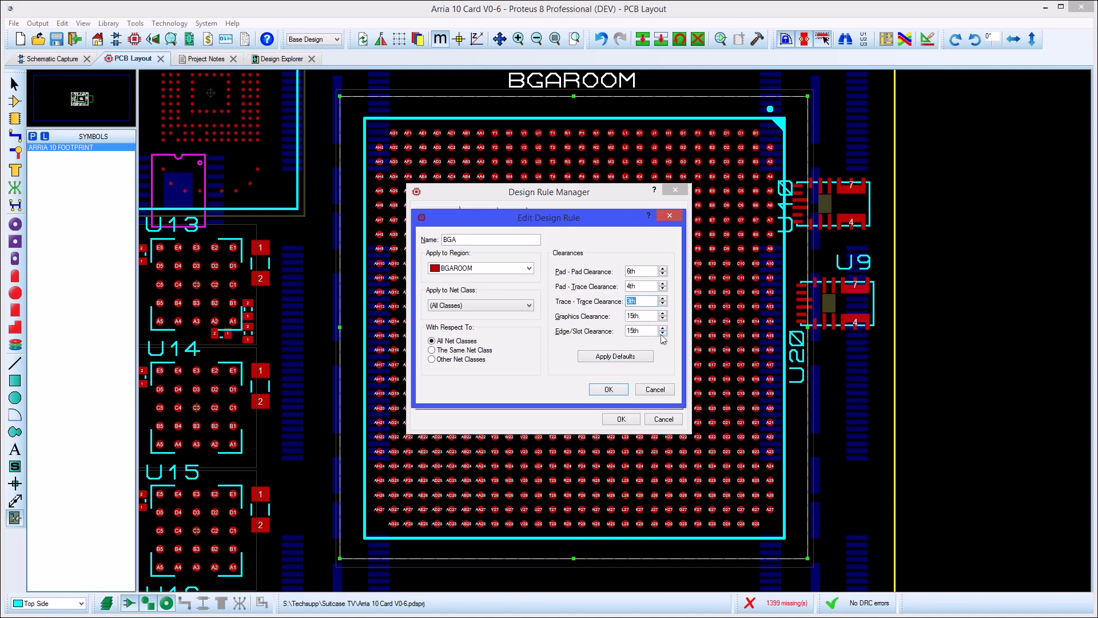
left_click(661, 335)
left_click(662, 334)
left_click(608, 389)
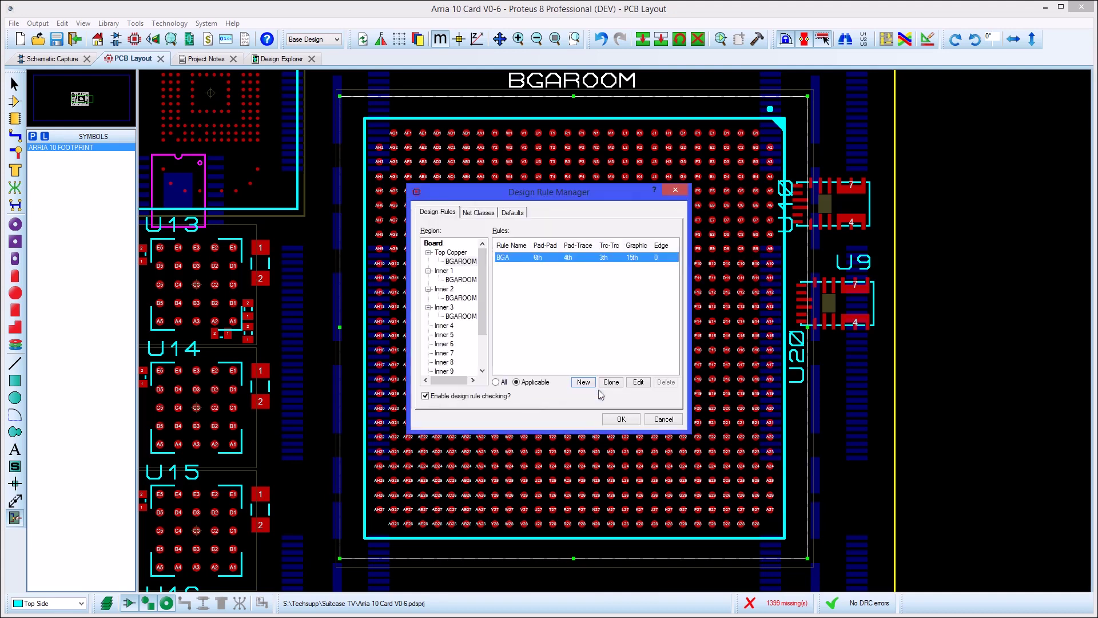
- Compare the BGAROOM and Top Copper rules, then close the Design Rule Manager keeping the BGA rule
left_click(461, 259)
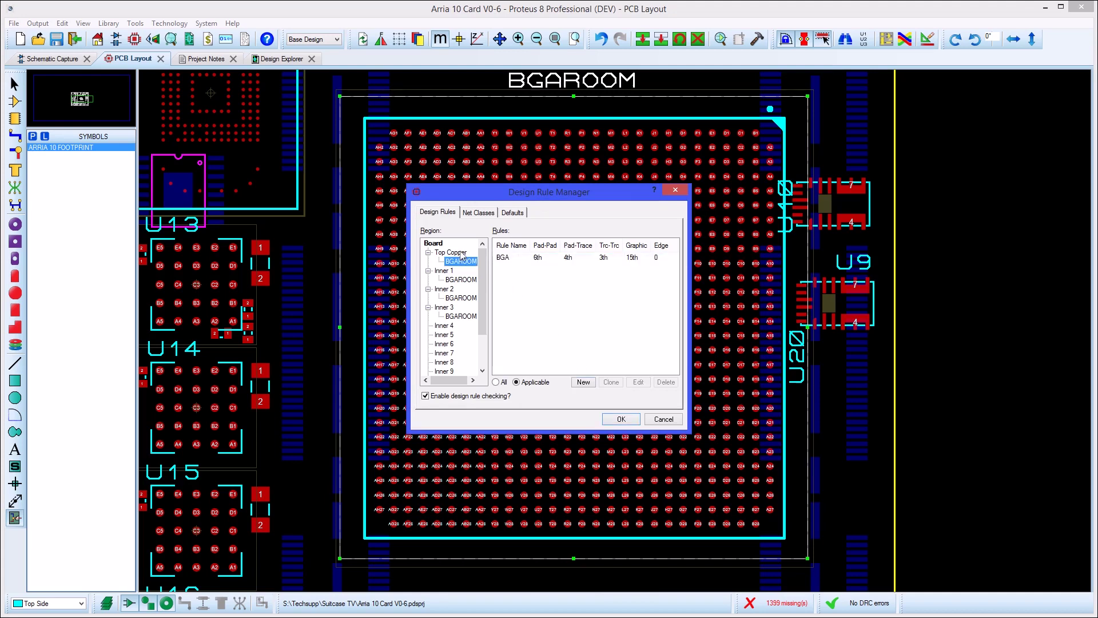
left_click(462, 253)
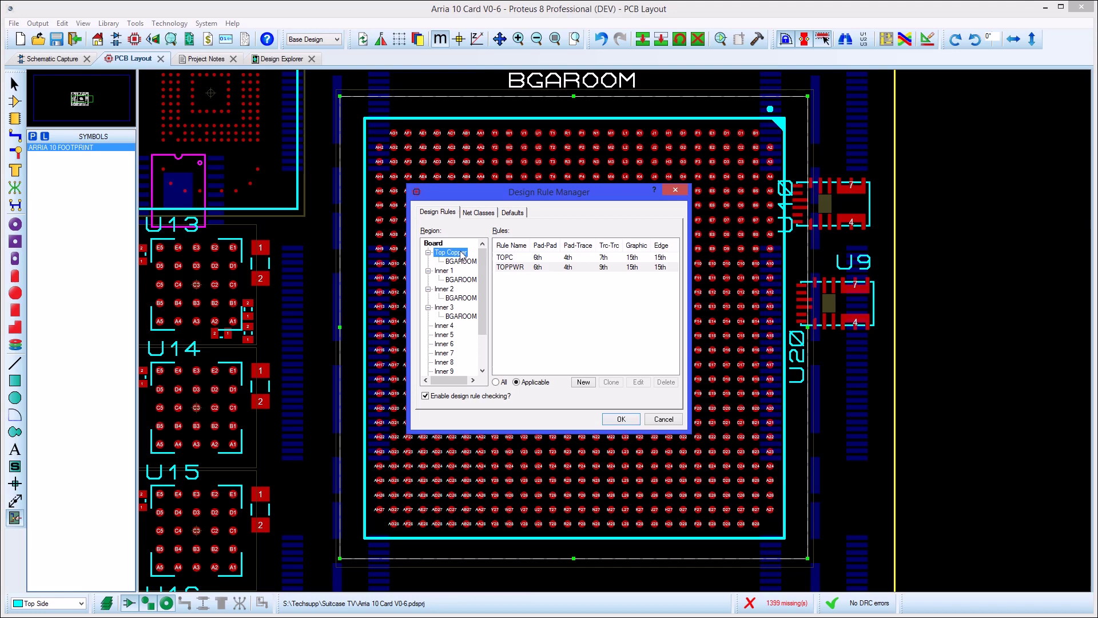
key("Down")
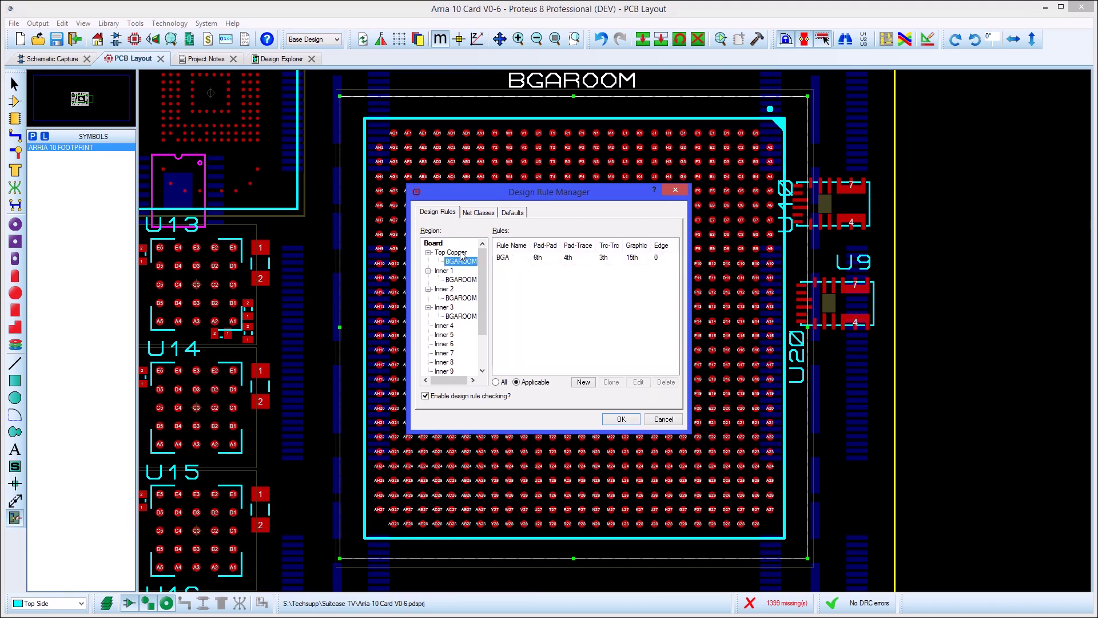
left_click(462, 253)
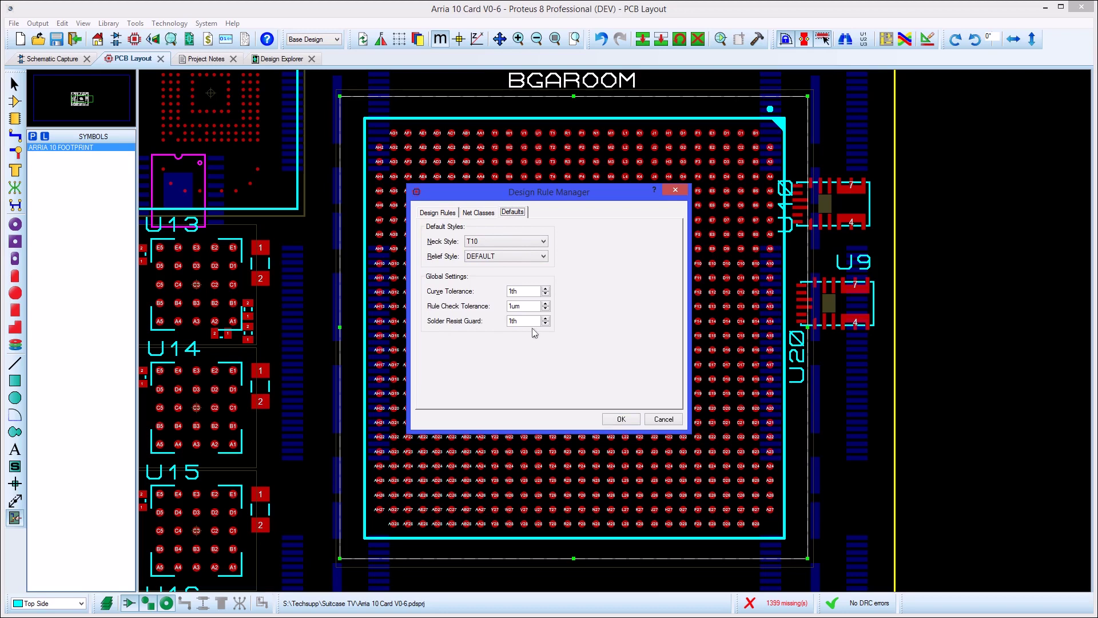
left_click(620, 419)
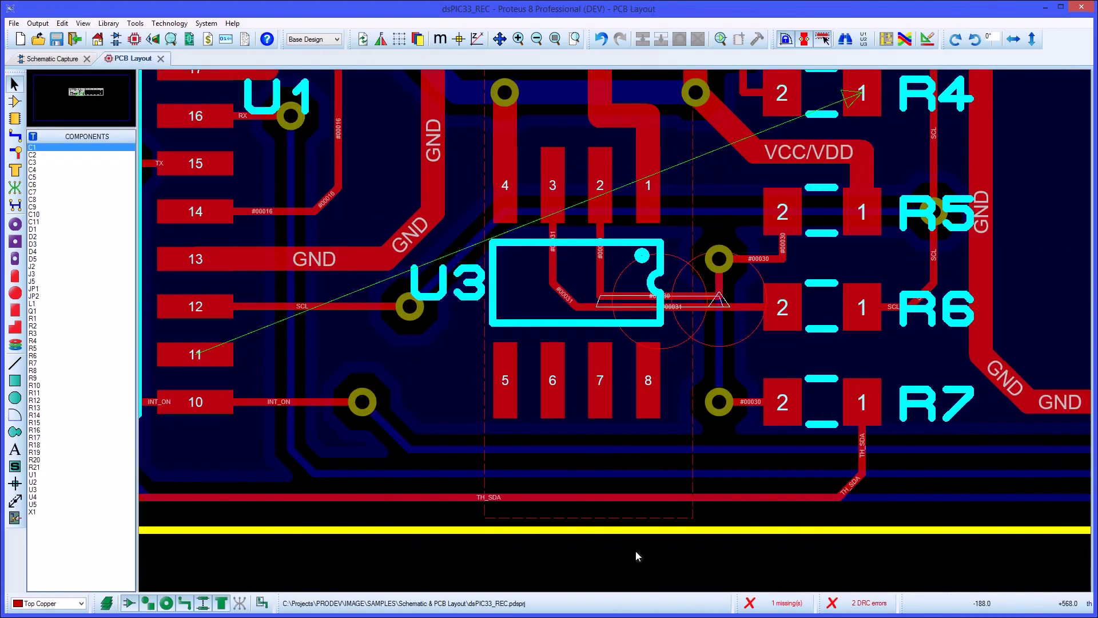
- Route SDA from U1 pin 11 beneath U3 and past R7–R5 to R4 pin 1, then list DRC errors
left_click(15, 136)
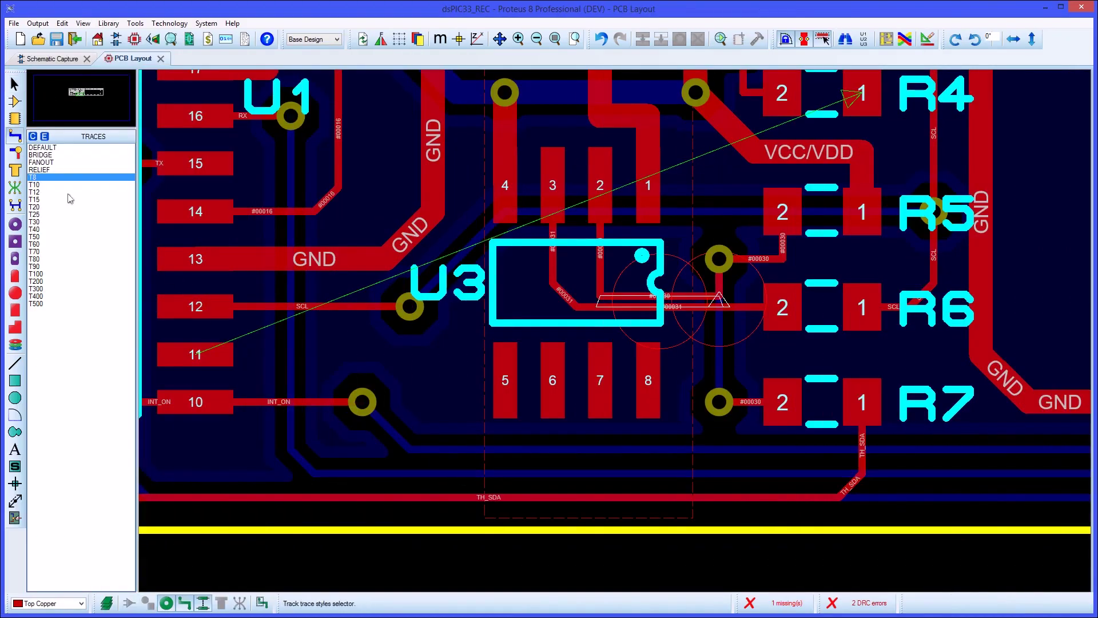
left_click(196, 353)
left_click(397, 479)
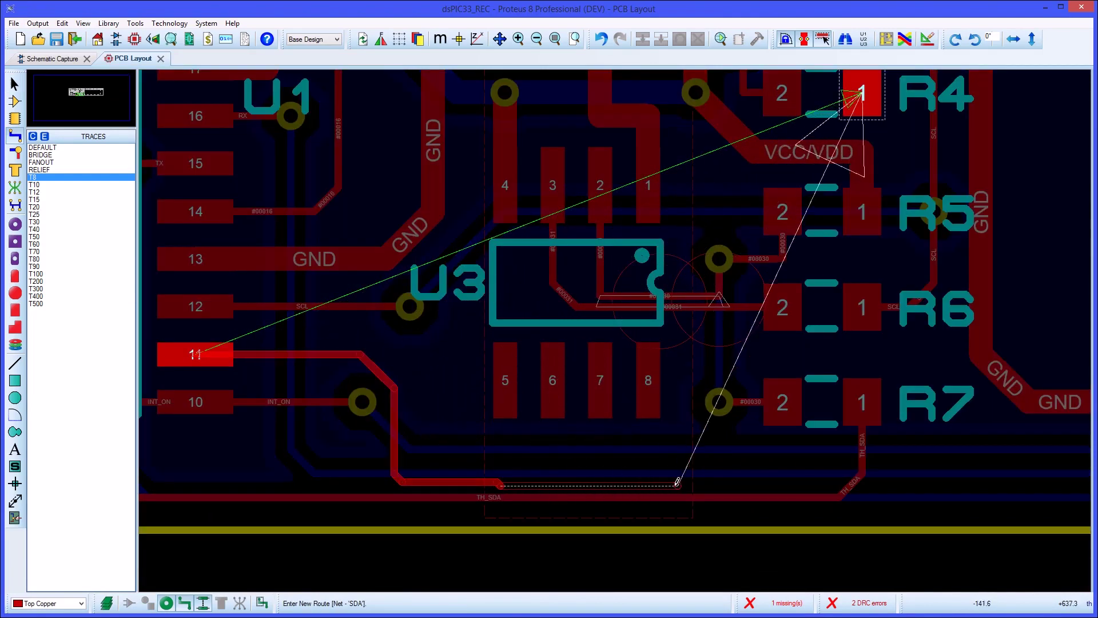
left_click(707, 477)
left_click(819, 433)
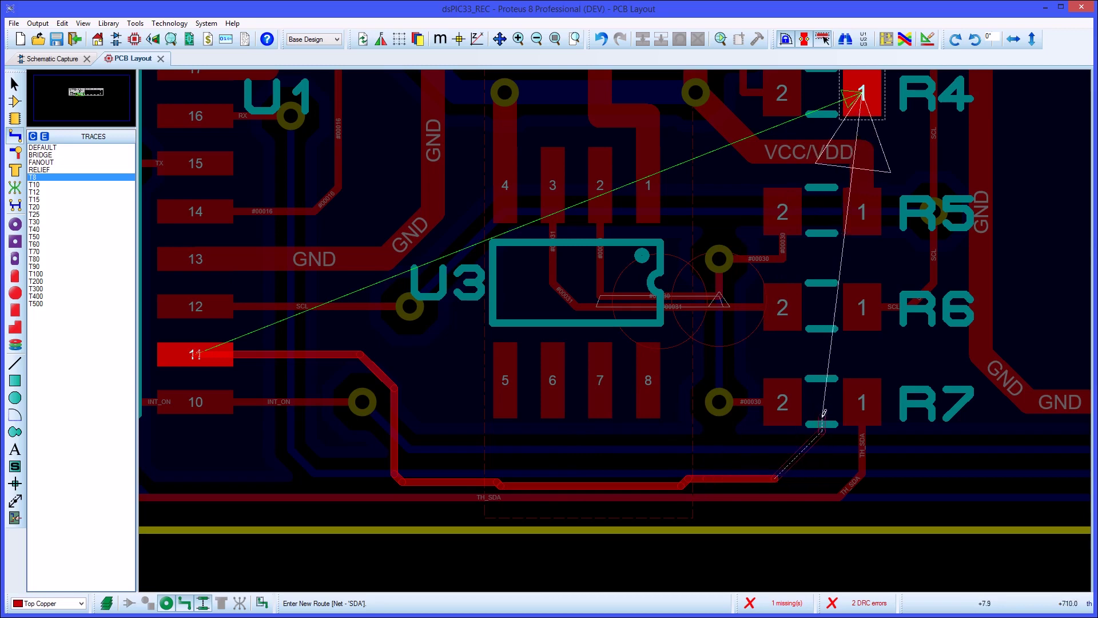
left_click(847, 251)
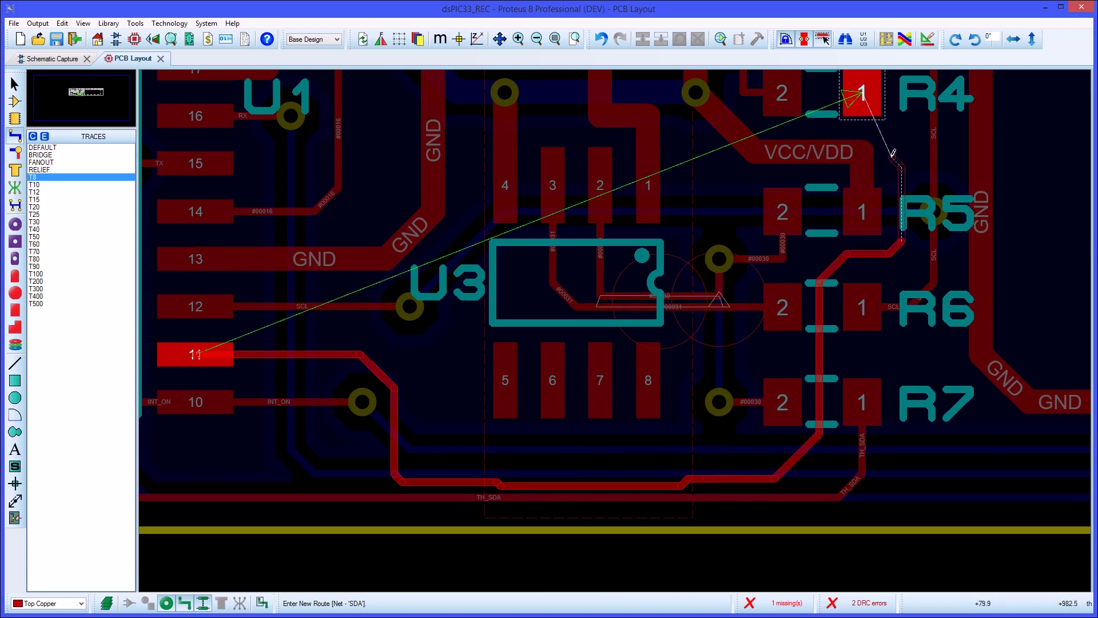
left_click(864, 90)
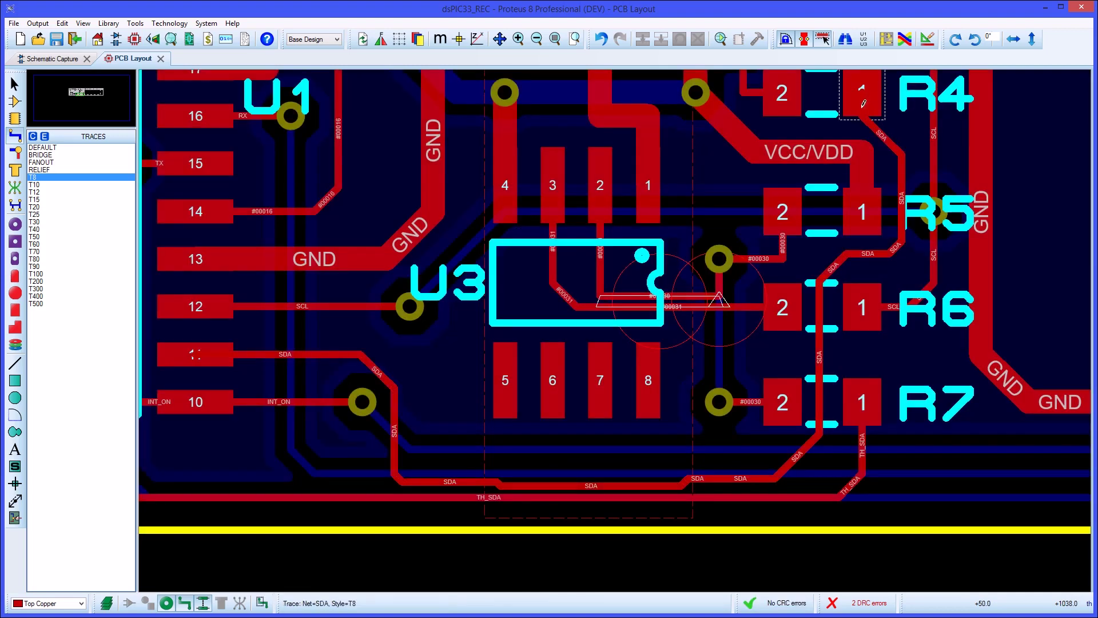
left_click(868, 603)
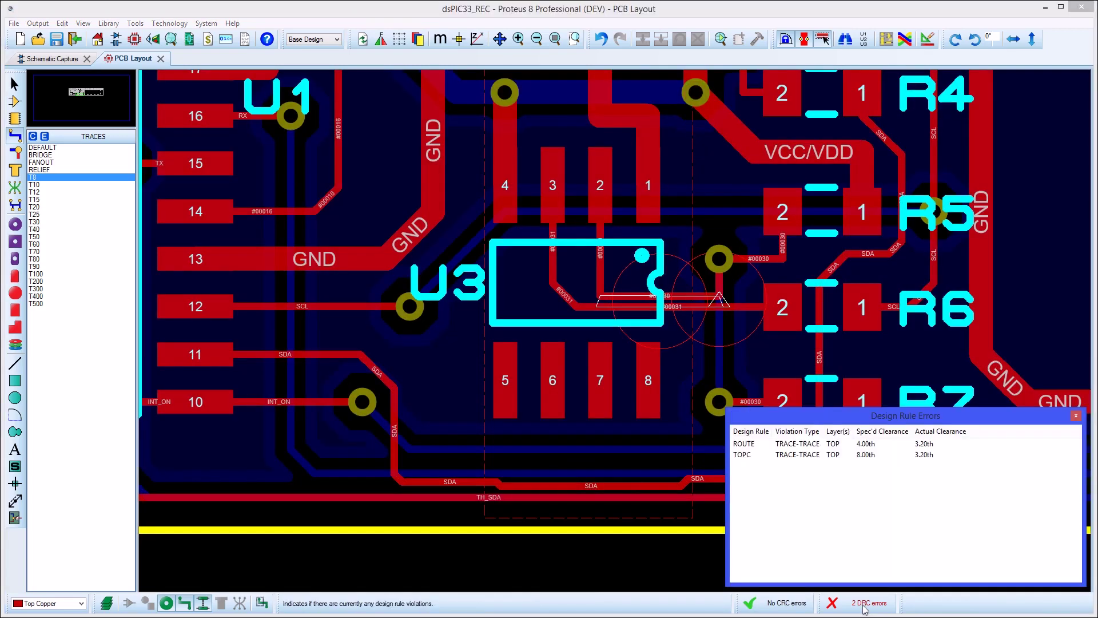
- Locate the ROUTE clearance violation and nudge trace #00030 up away from #00031
left_click(759, 444)
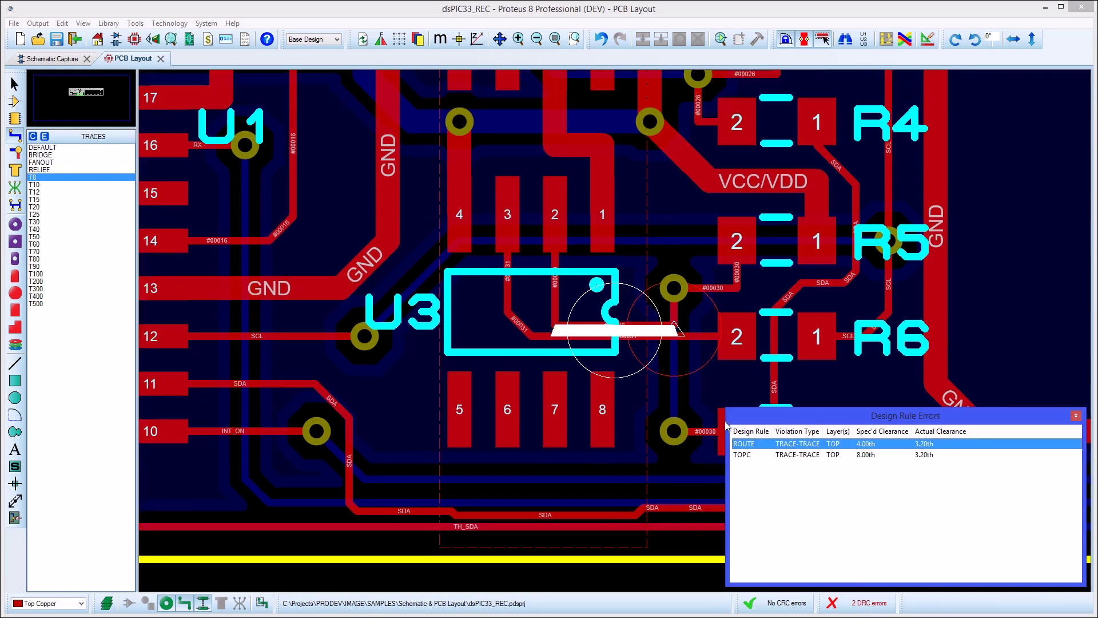
left_click(642, 330)
scroll(640, 331, "up", 2)
scroll(639, 331, "up", 1)
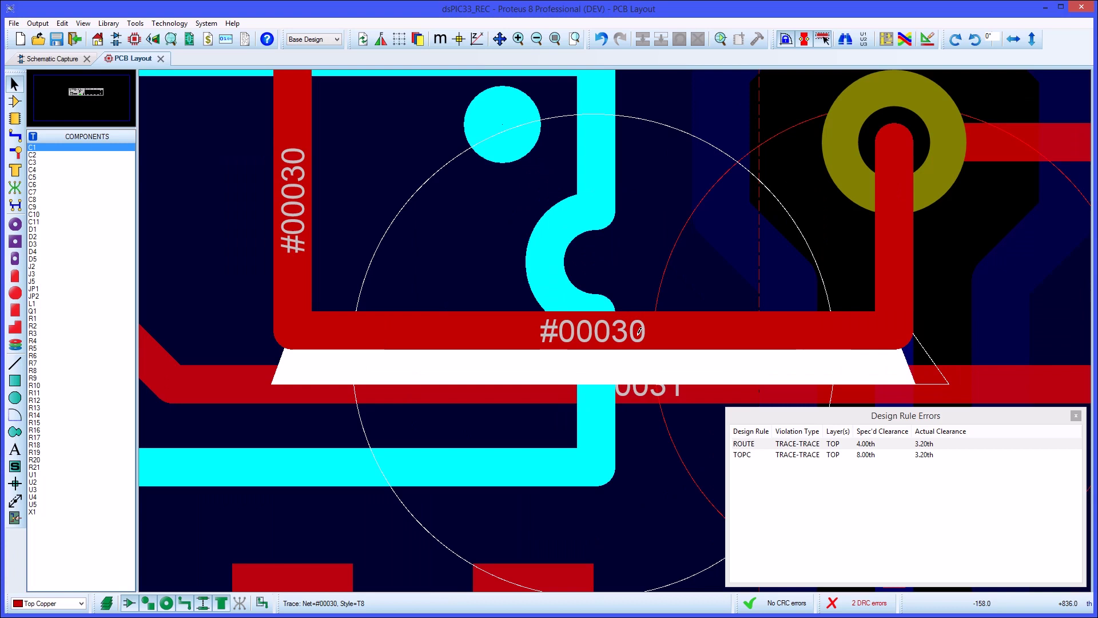
left_click(639, 331)
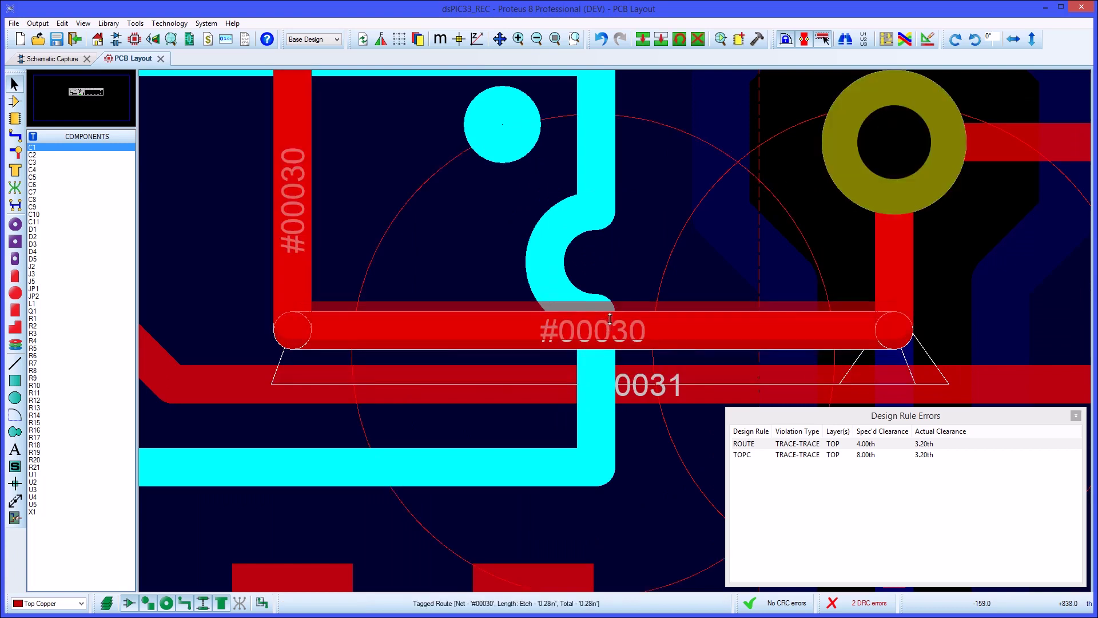
left_click_drag(610, 319, 610, 309)
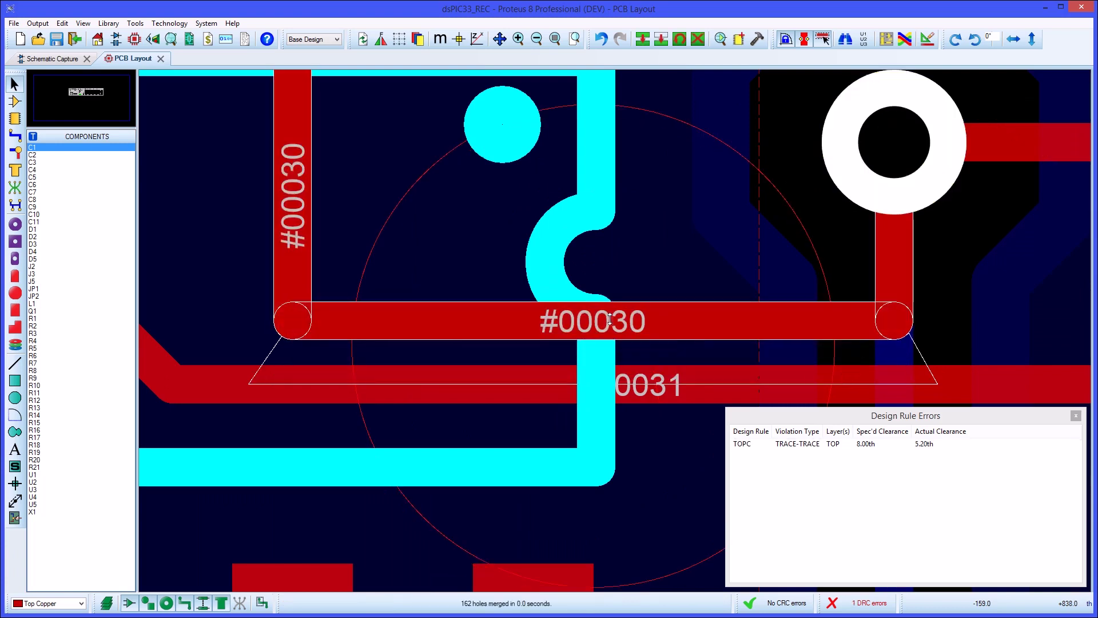
- Locate the TOPC clearance violation and move trace #00030 further up
left_click(747, 444)
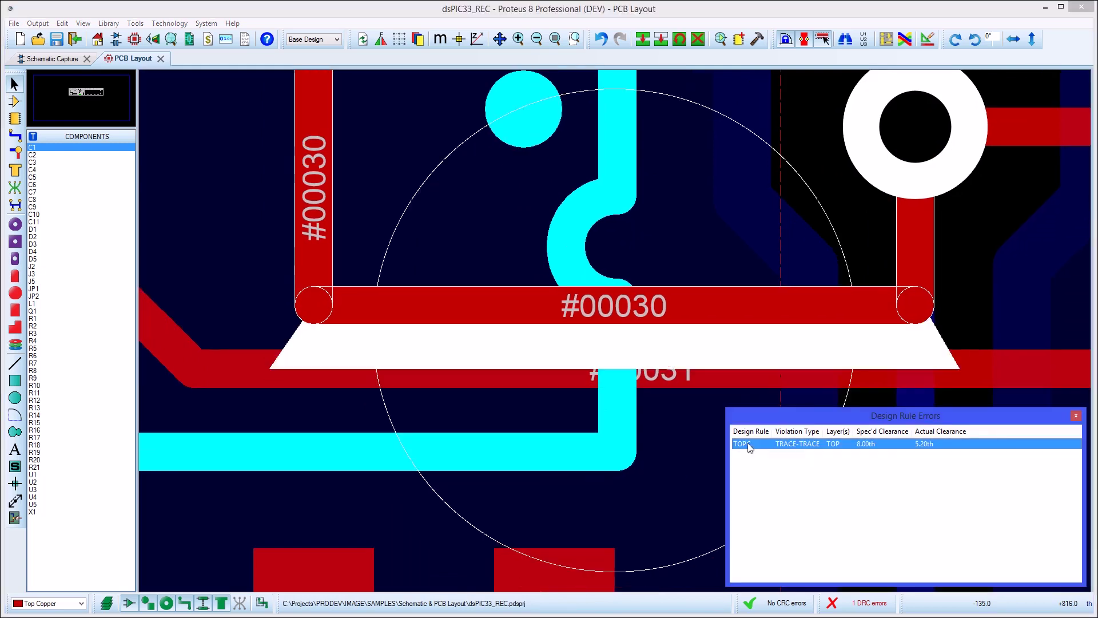
left_click(618, 304)
left_click_drag(618, 303, 617, 289)
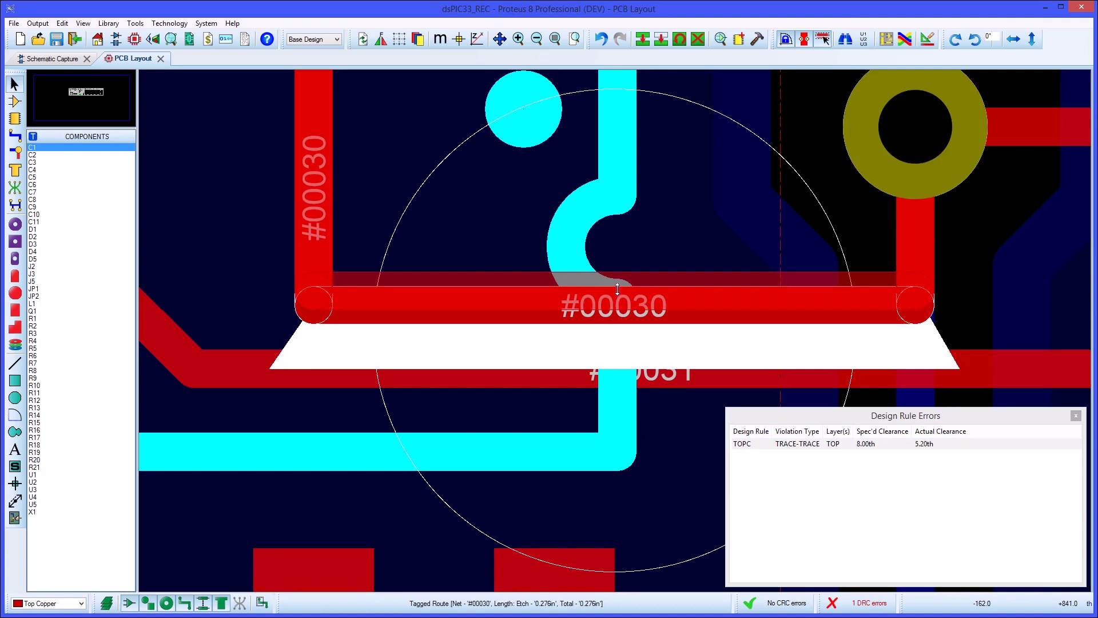